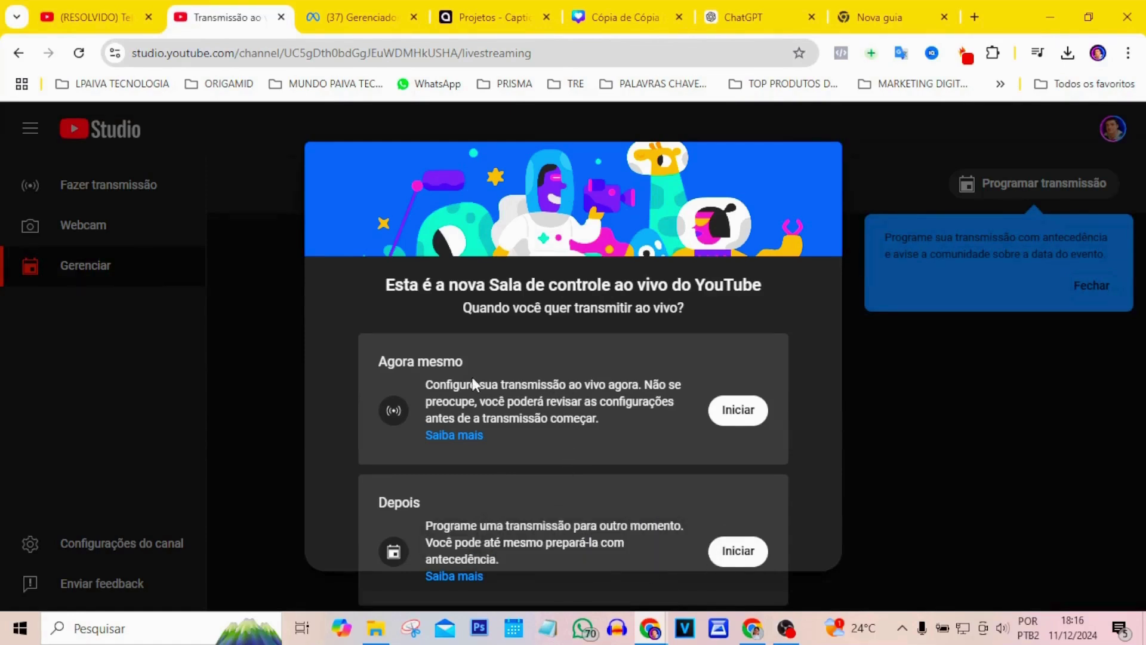
# Step: Set up a live stream for right now using the built-in webcam (Webcam integrada)
pyautogui.click(737, 414)
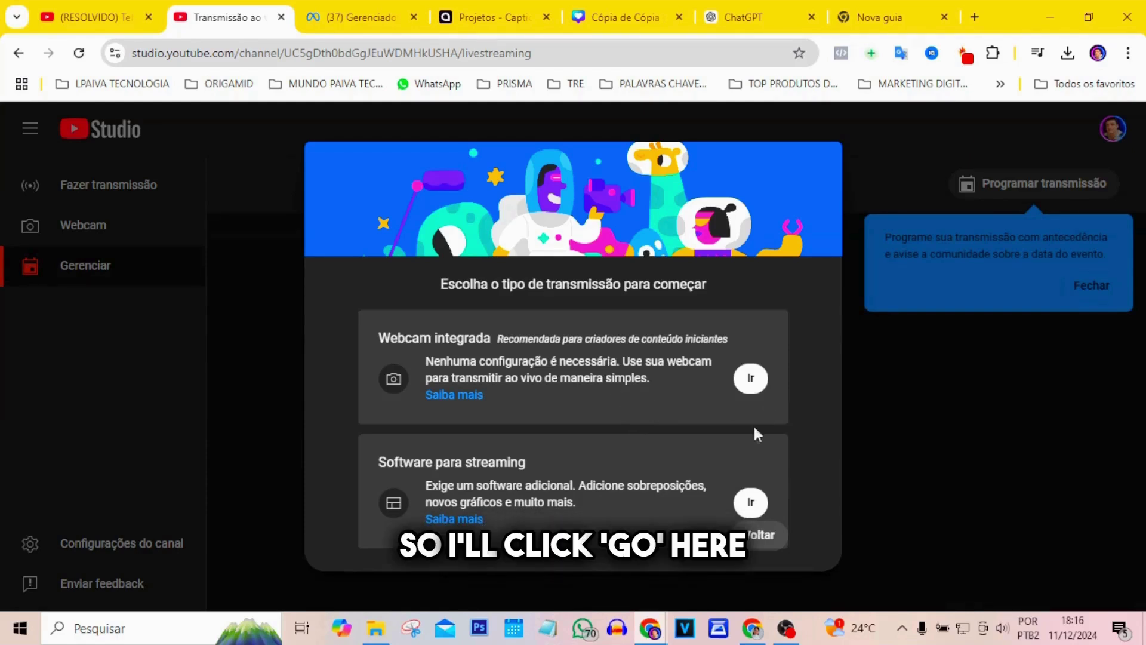
pyautogui.click(751, 380)
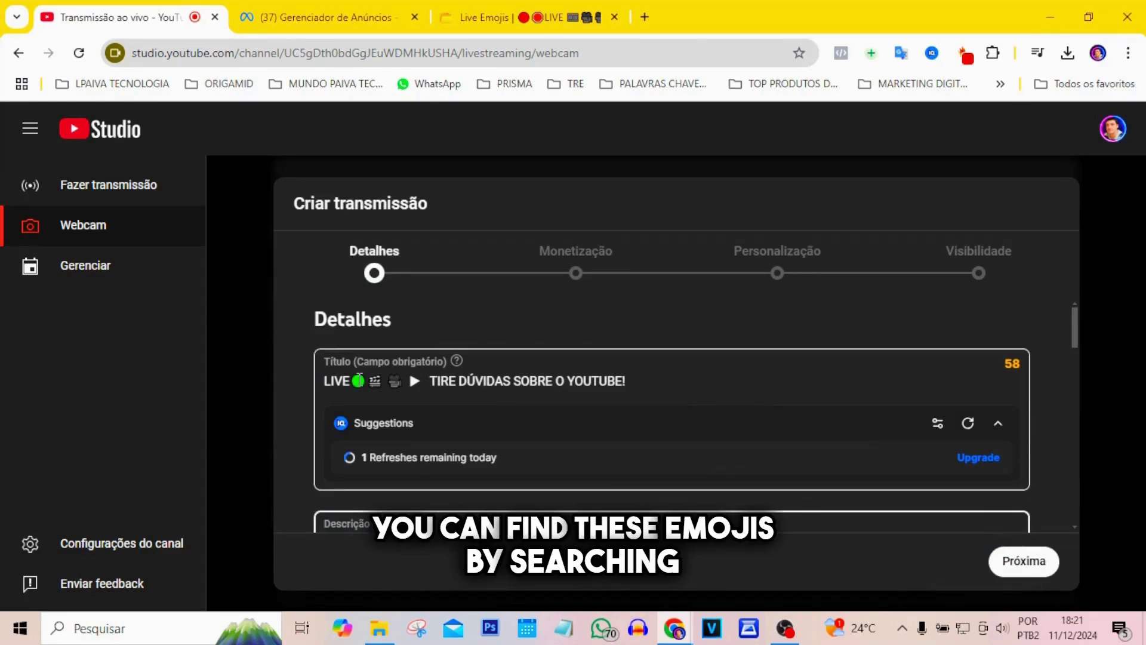
# Step: Switch to the emoji page, go back to the Google results and search for "LIVE Emoji"
pyautogui.click(455, 17)
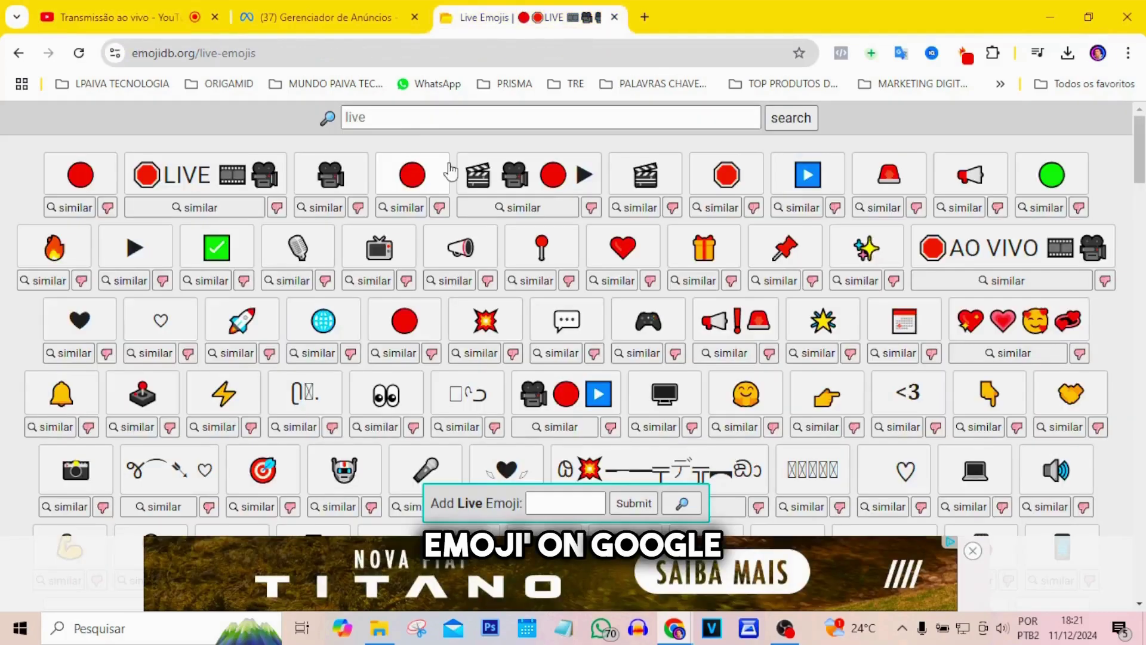
pyautogui.click(19, 53)
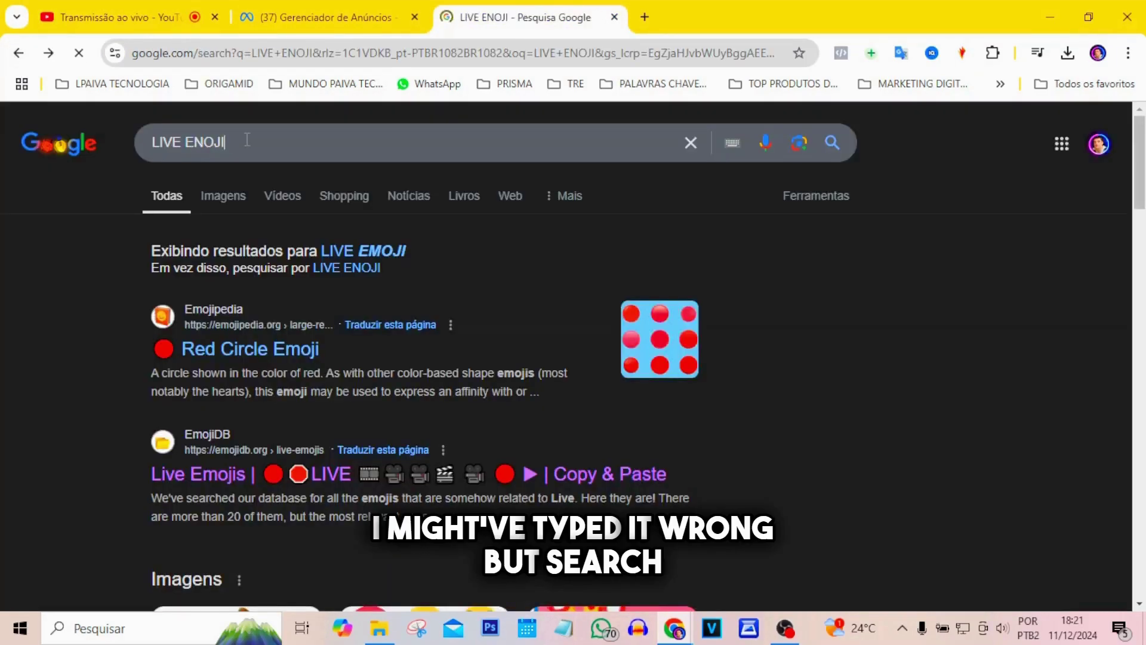
pyautogui.click(246, 140)
pyautogui.press('BackSpace')
pyautogui.press('BackSpace')
pyautogui.press('BackSpace')
pyautogui.press('BackSpace')
pyautogui.write('mo')
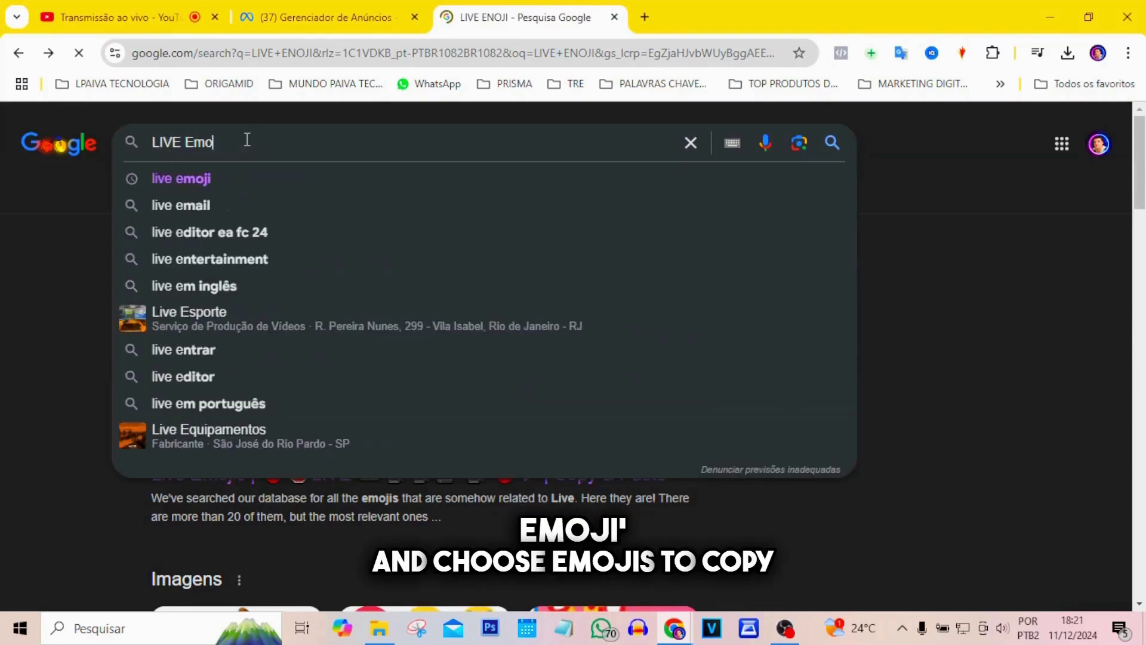
pyautogui.write('ji')
pyautogui.press('Return')
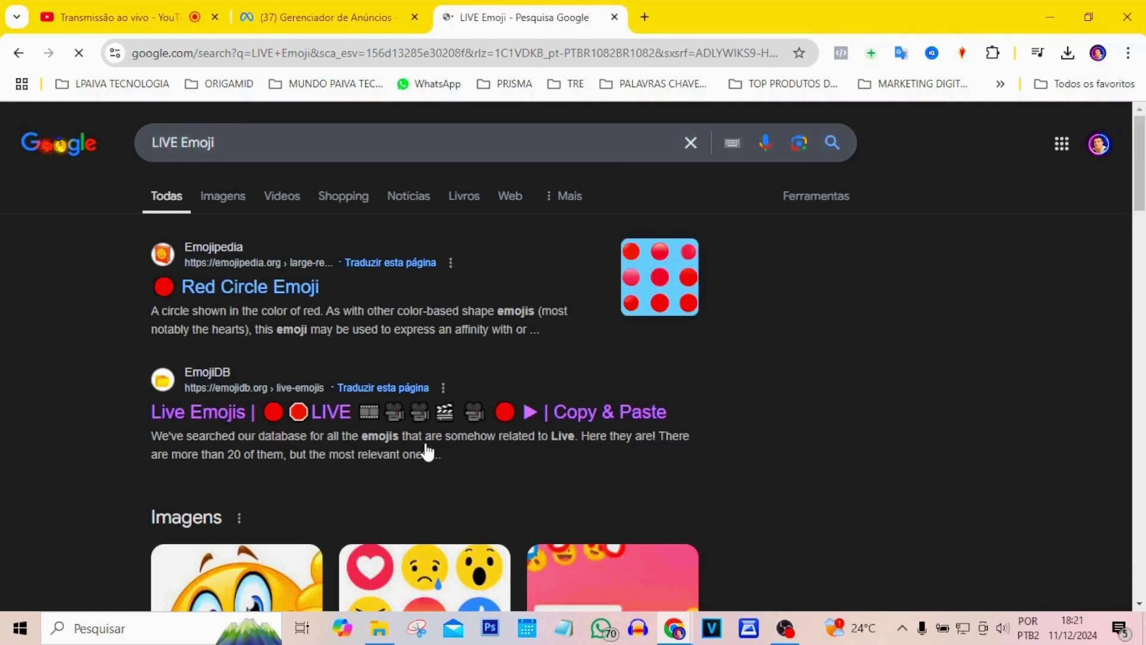
# Step: Return to the YouTube Studio stream details and assign the stream to a playlist named LIVE
pyautogui.click(149, 8)
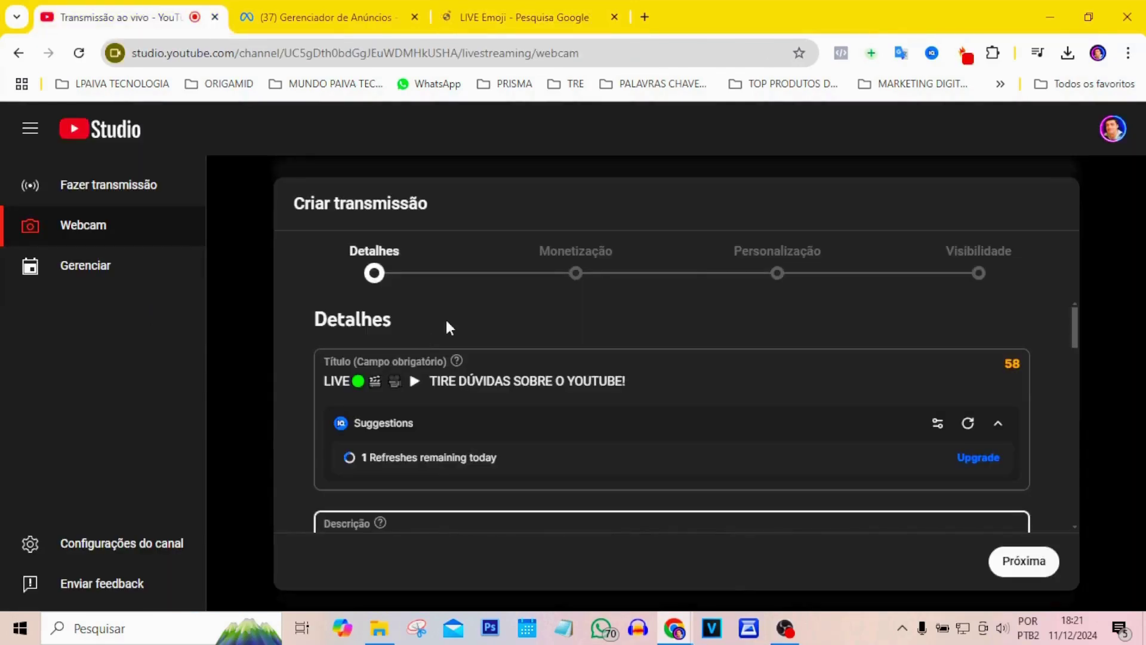
pyautogui.scroll(-1, 450, 327)
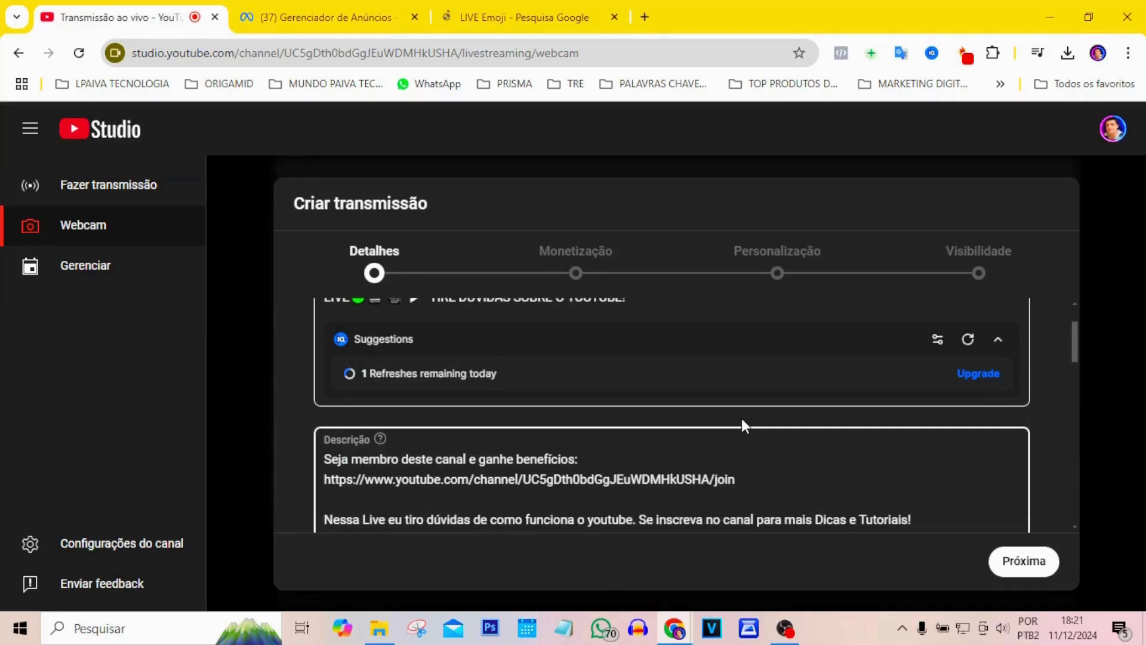
pyautogui.scroll(-1, 742, 420)
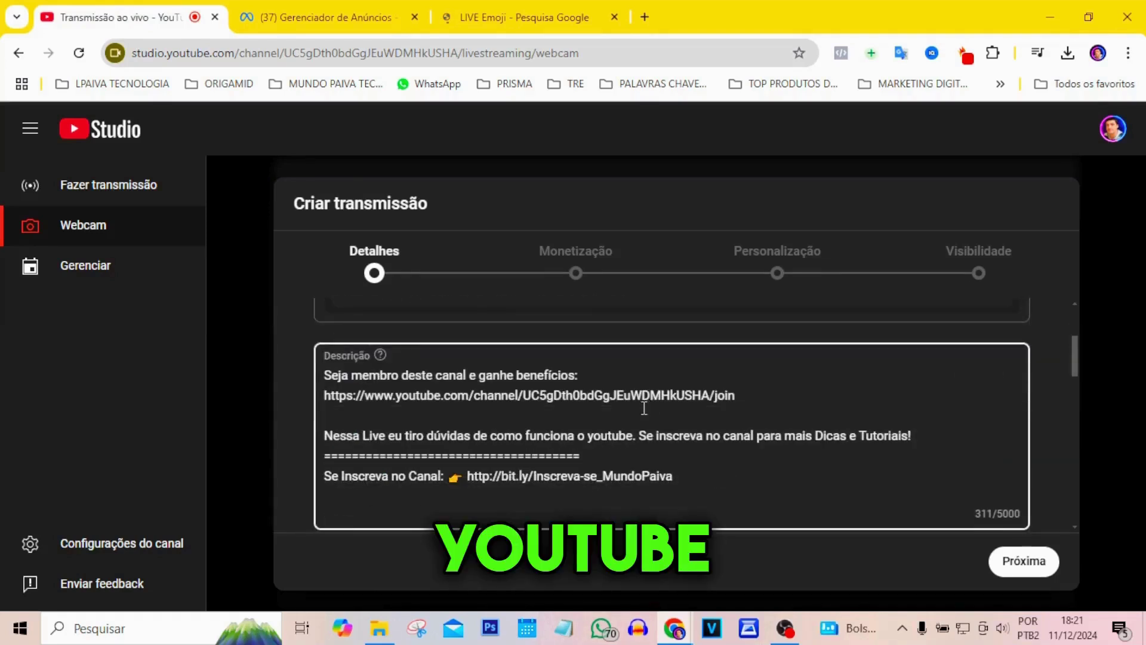
pyautogui.scroll(-3, 644, 409)
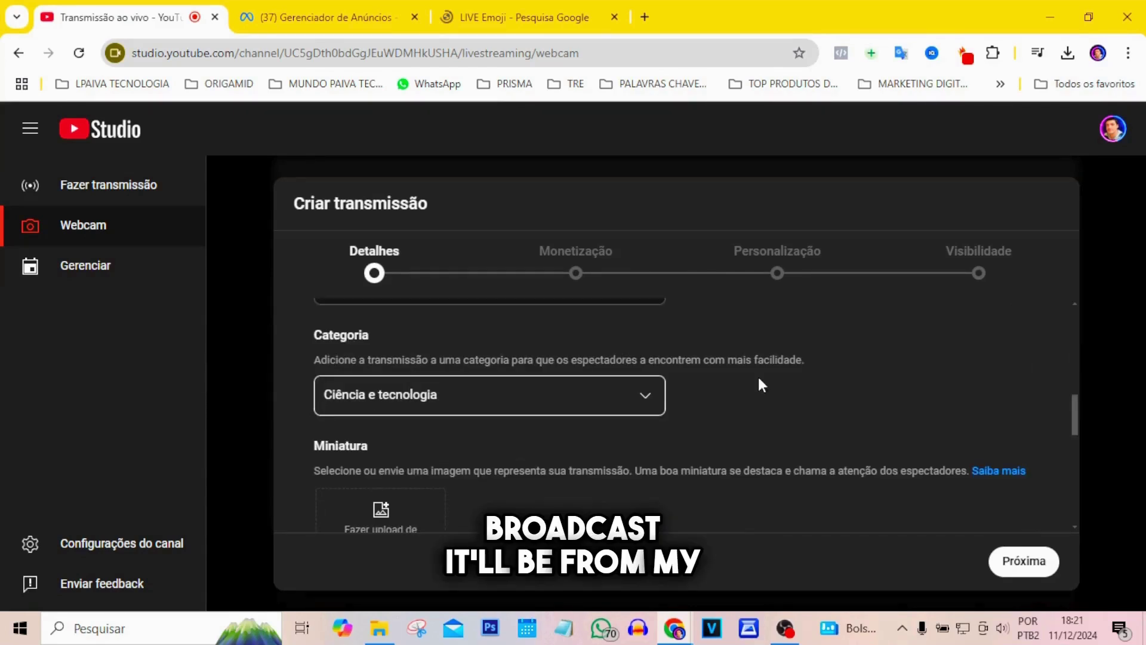
pyautogui.scroll(3, 650, 410)
pyautogui.scroll(-4, 685, 415)
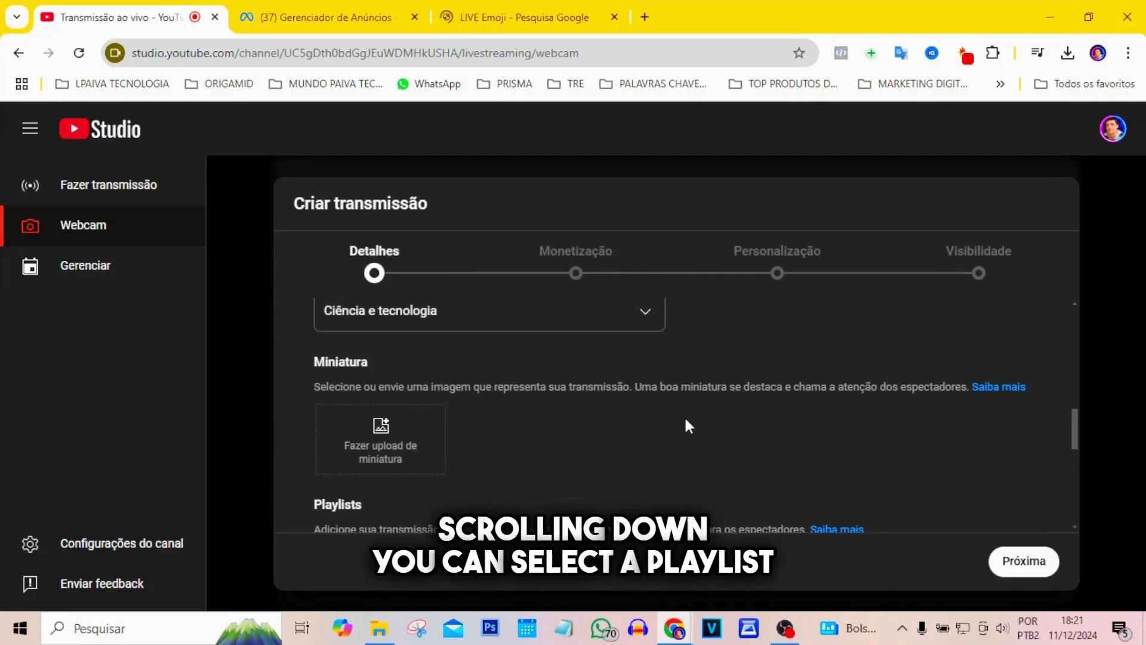
pyautogui.scroll(-2, 684, 415)
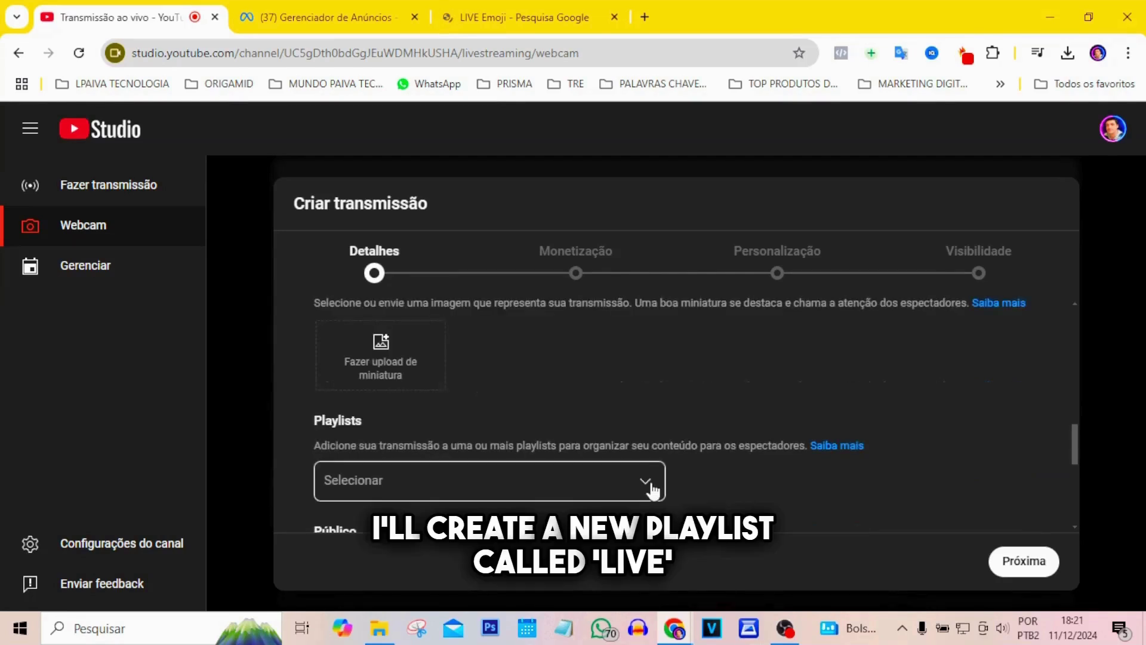
pyautogui.click(652, 485)
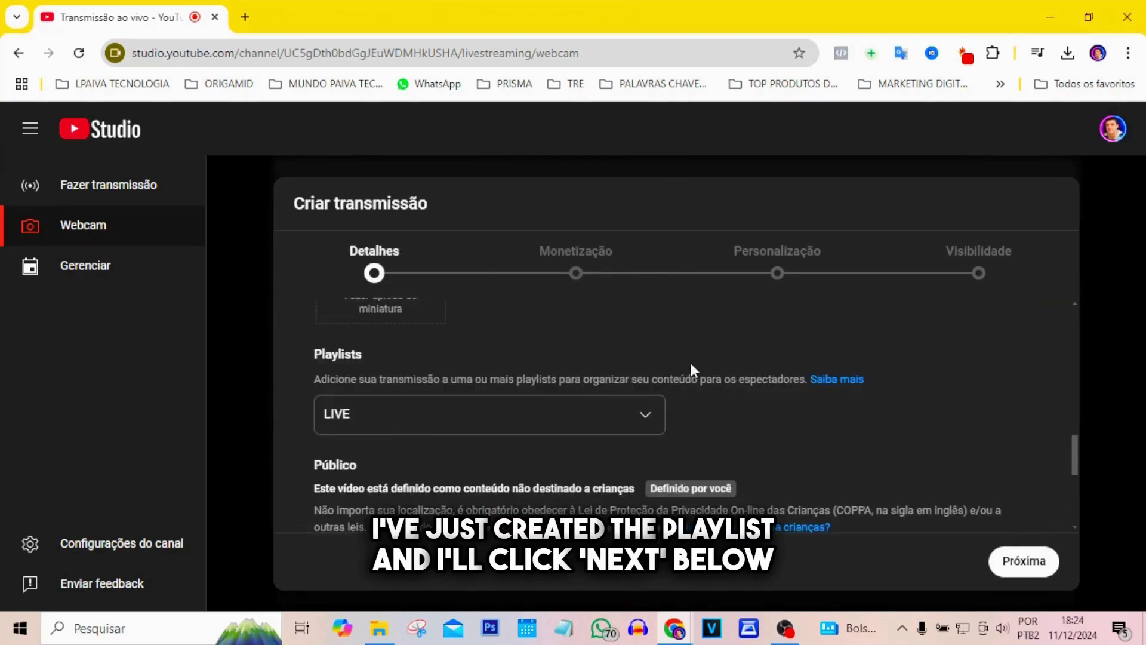
# Step: Proceed to monetization and let YouTube insert the mid-roll ads automatically (the recommended option)
pyautogui.click(1024, 564)
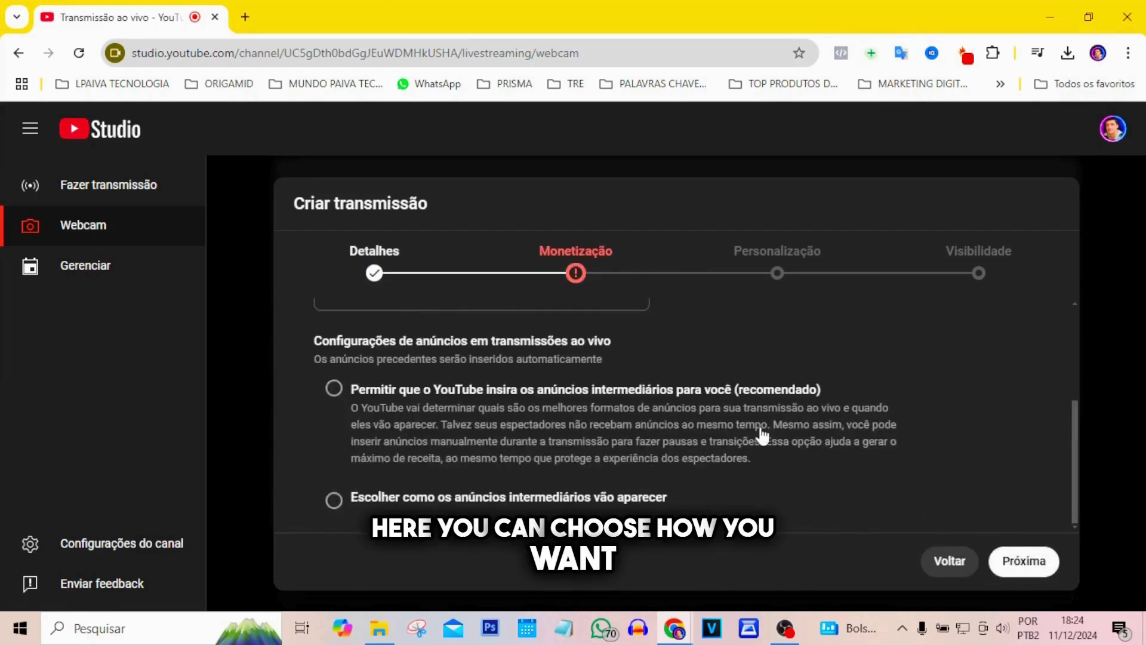
pyautogui.scroll(1, 763, 435)
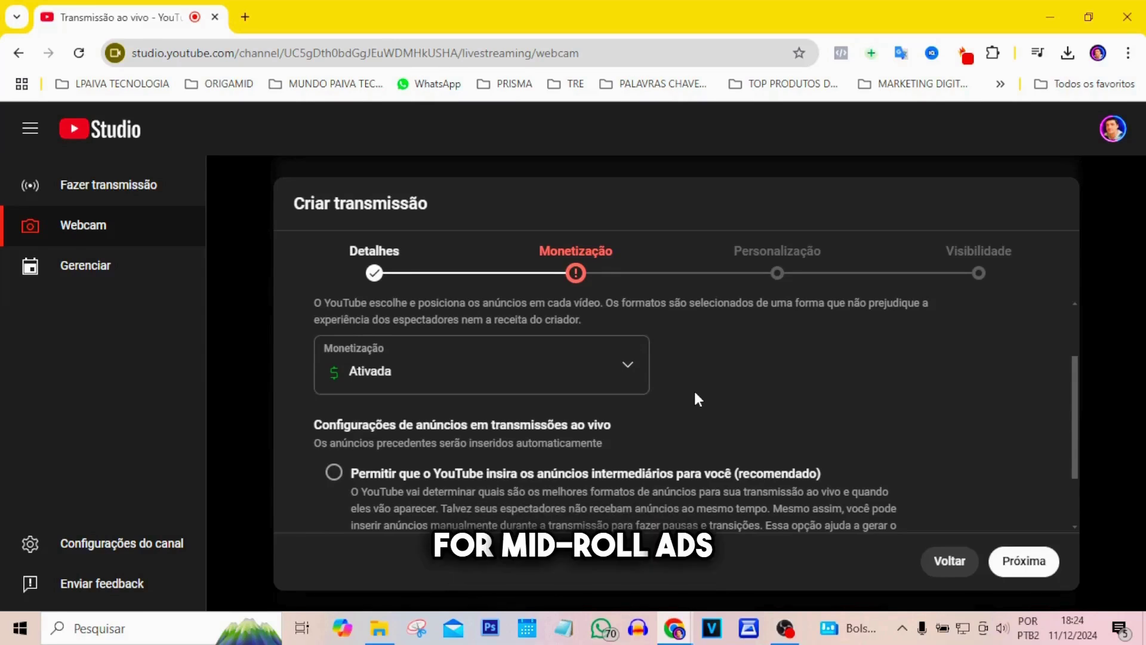
pyautogui.scroll(-1, 696, 397)
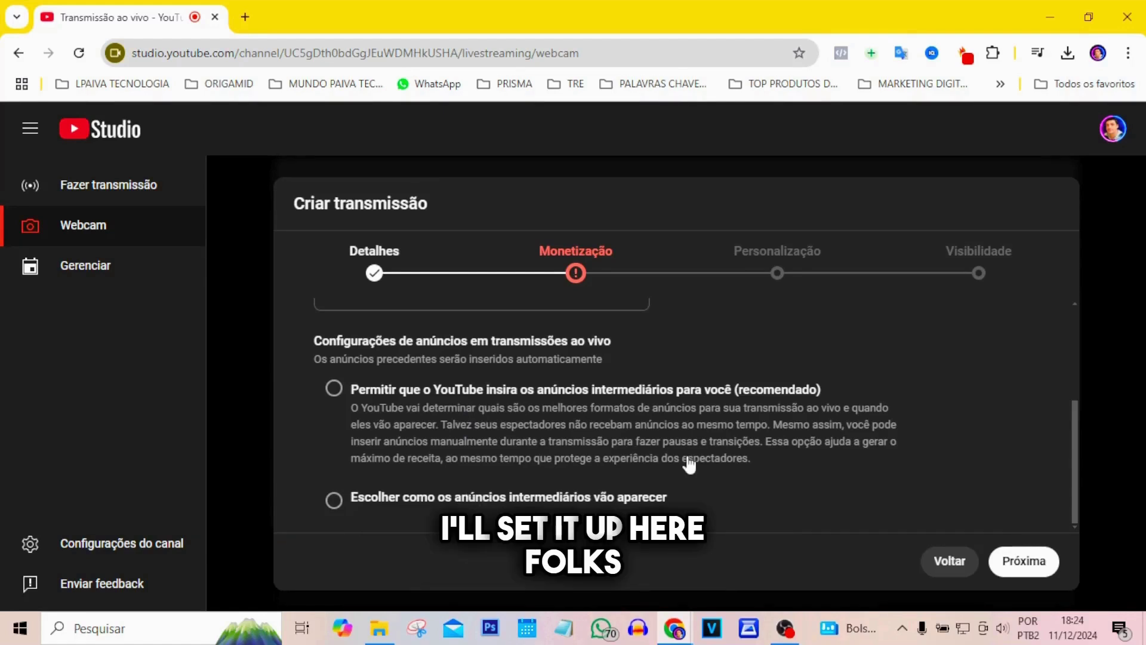
pyautogui.scroll(1, 358, 482)
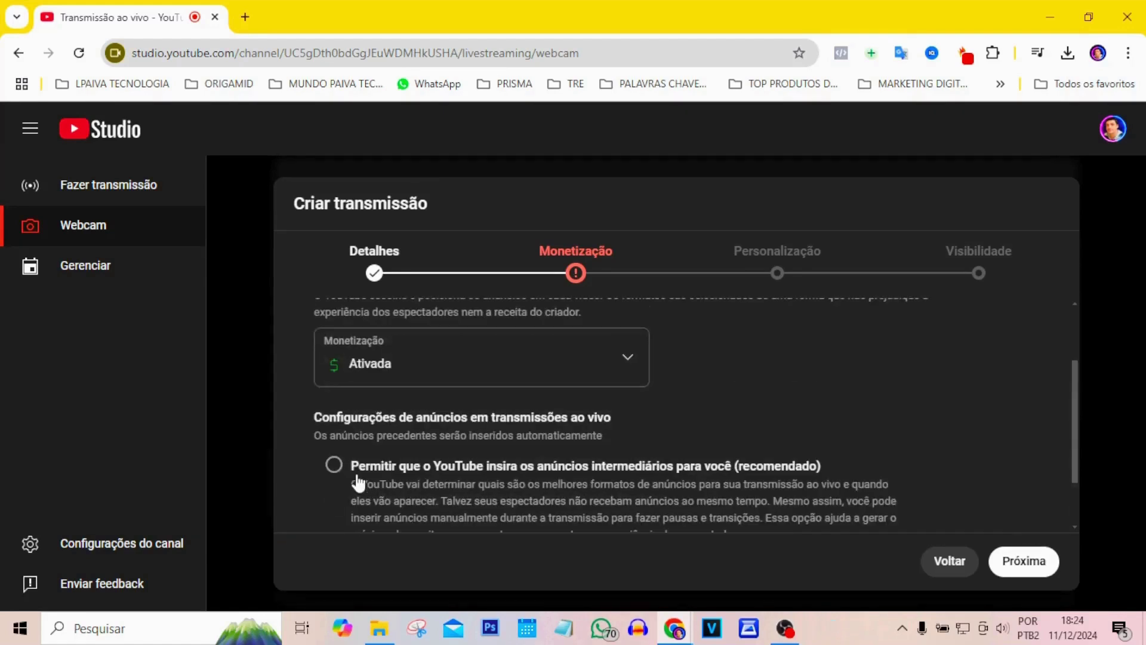
pyautogui.scroll(-1, 358, 482)
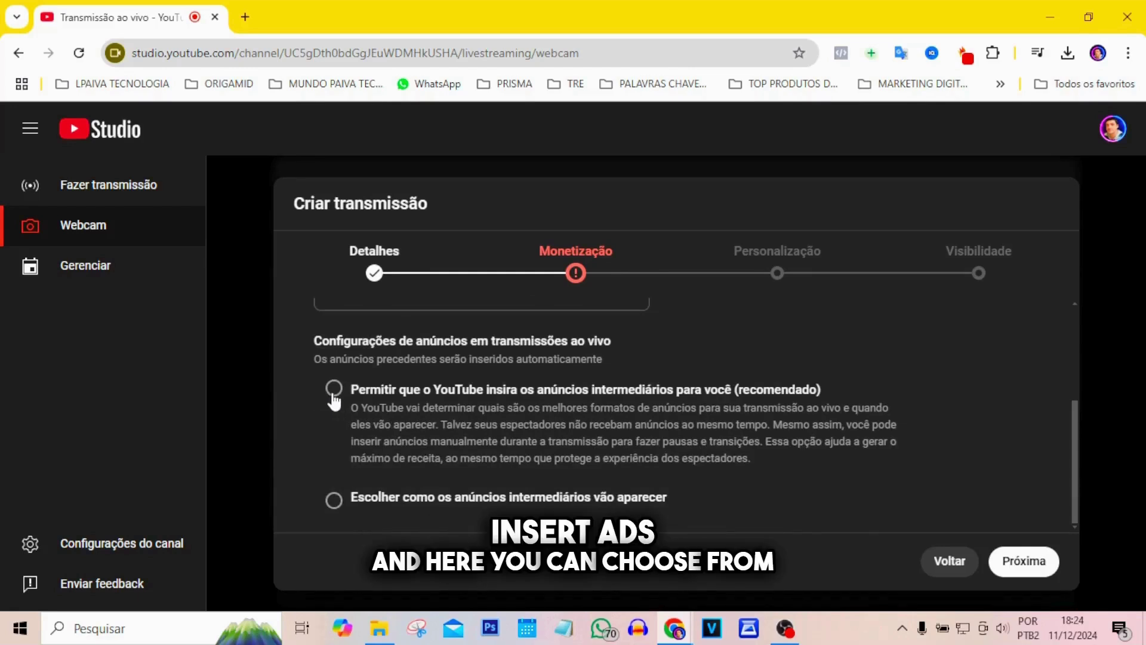
pyautogui.click(333, 389)
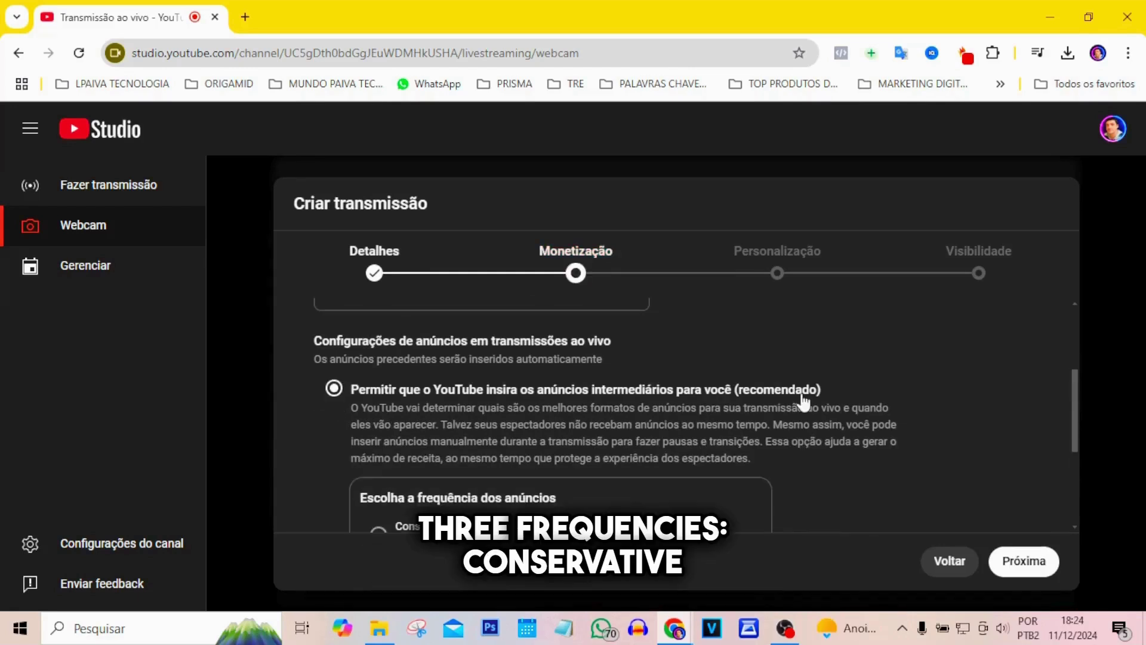
pyautogui.scroll(-1, 804, 401)
pyautogui.scroll(-1, 805, 401)
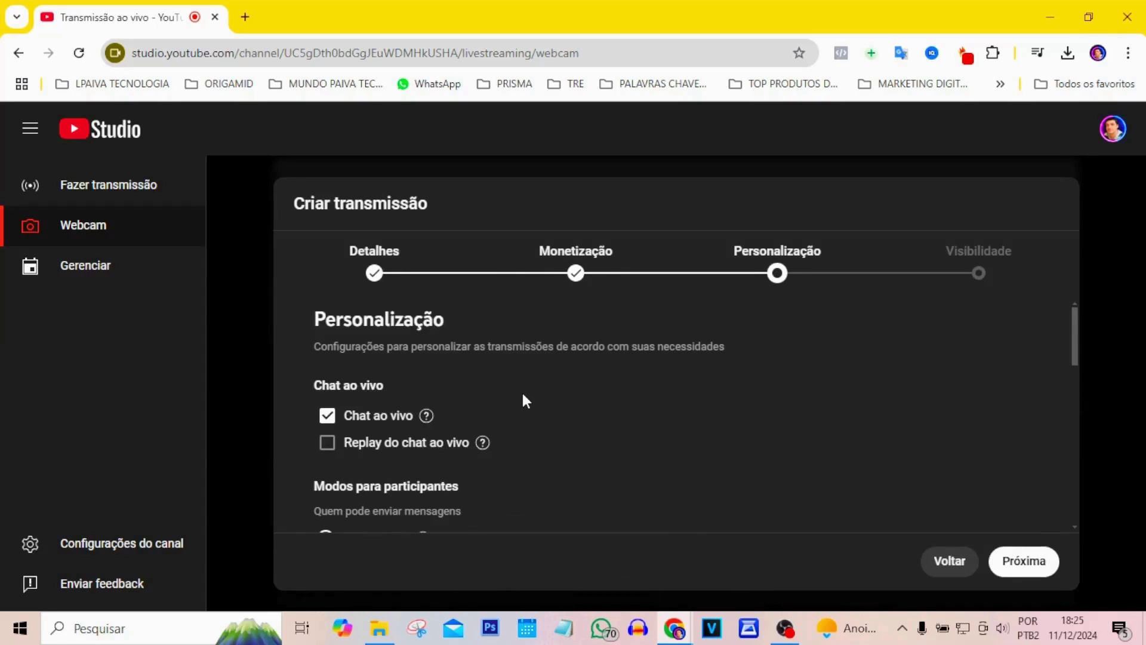
# Step: Keep live chat enabled and limit message sending to subscribers (Inscritos) with a minimum subscription time of 5 minutes
pyautogui.click(329, 418)
pyautogui.click(330, 421)
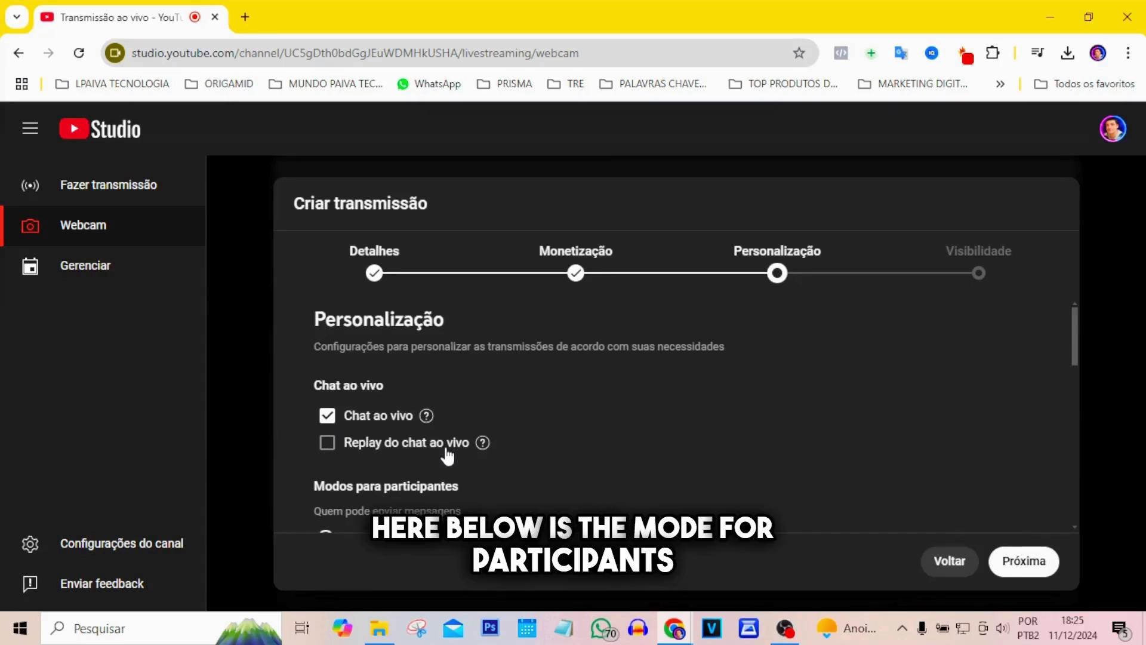
pyautogui.moveTo(483, 444)
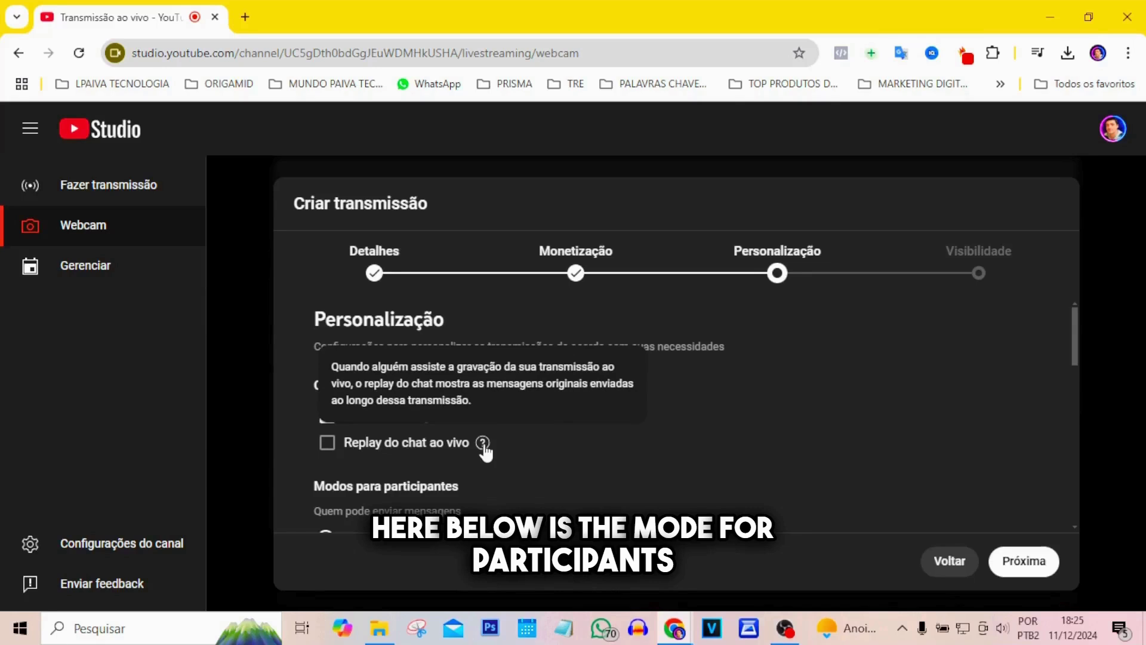
pyautogui.scroll(-3, 688, 393)
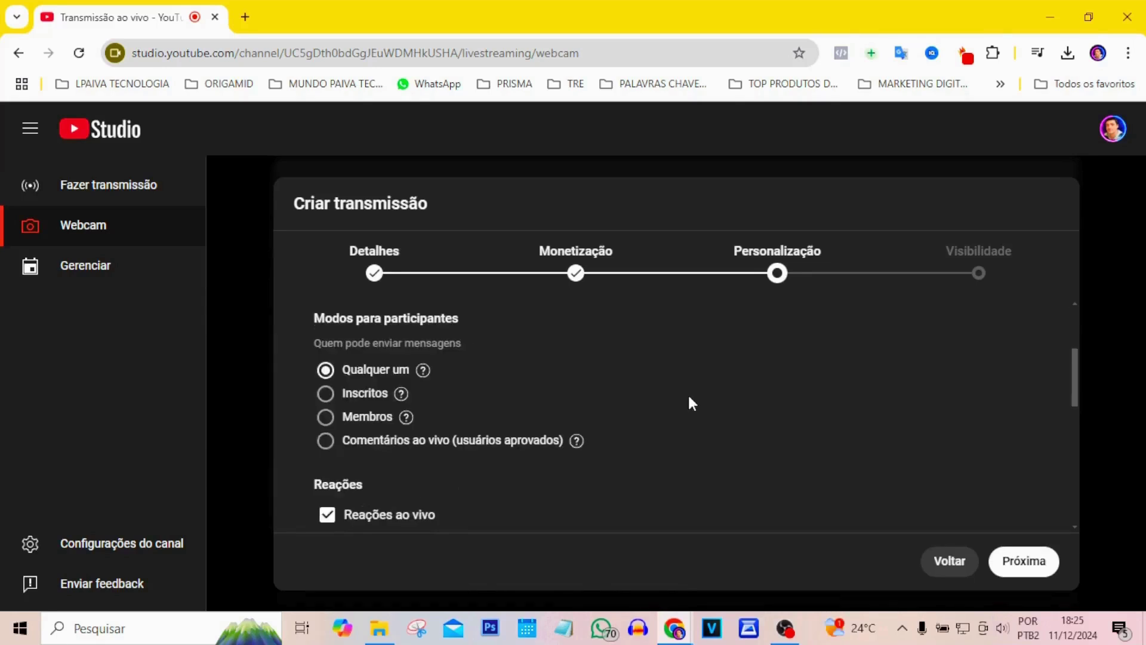
pyautogui.scroll(-2, 479, 363)
pyautogui.scroll(2, 479, 361)
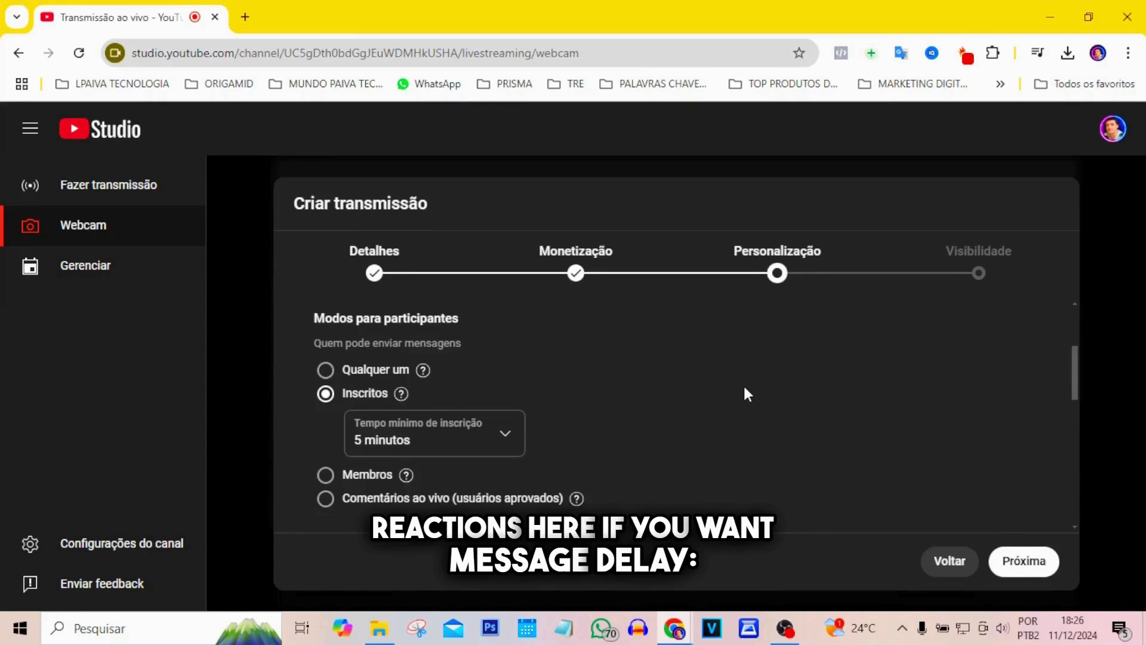
# Step: Enable the chat restriction mode (Modo de restrição de chat) with a 60-second message delay
pyautogui.scroll(-3, 538, 383)
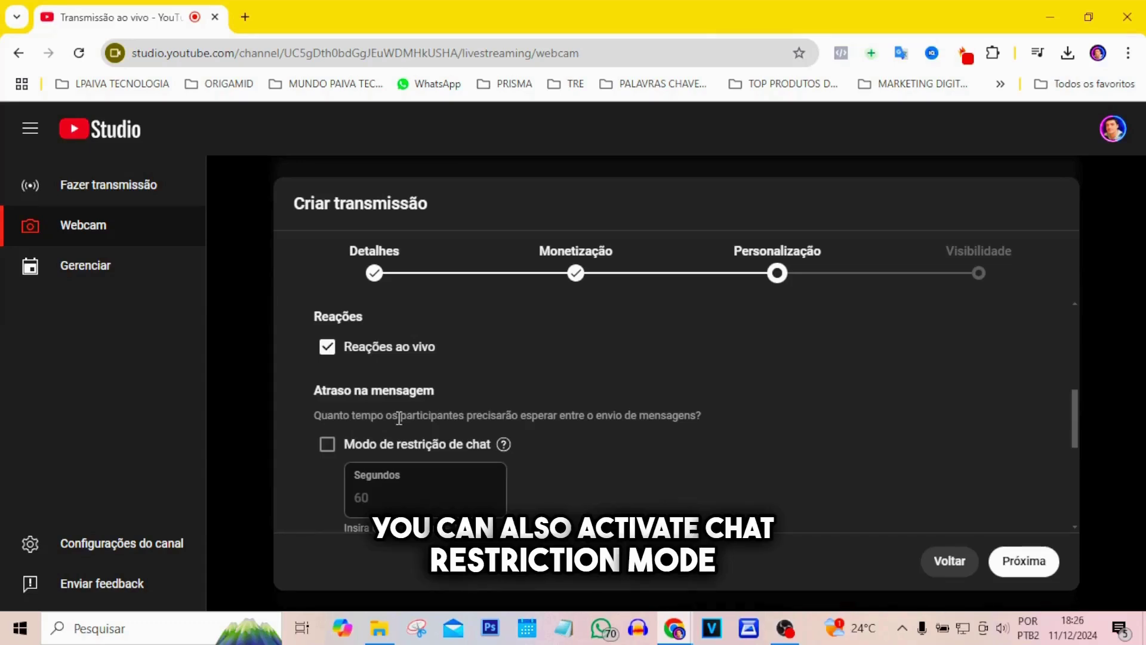
pyautogui.scroll(-1, 481, 420)
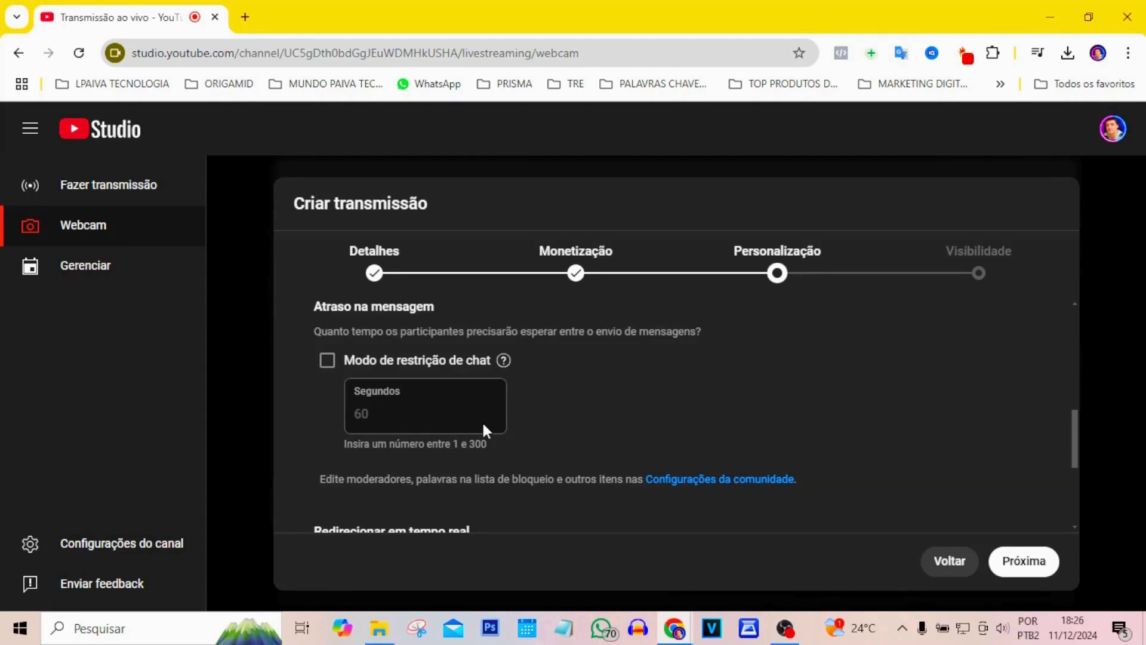
pyautogui.click(503, 362)
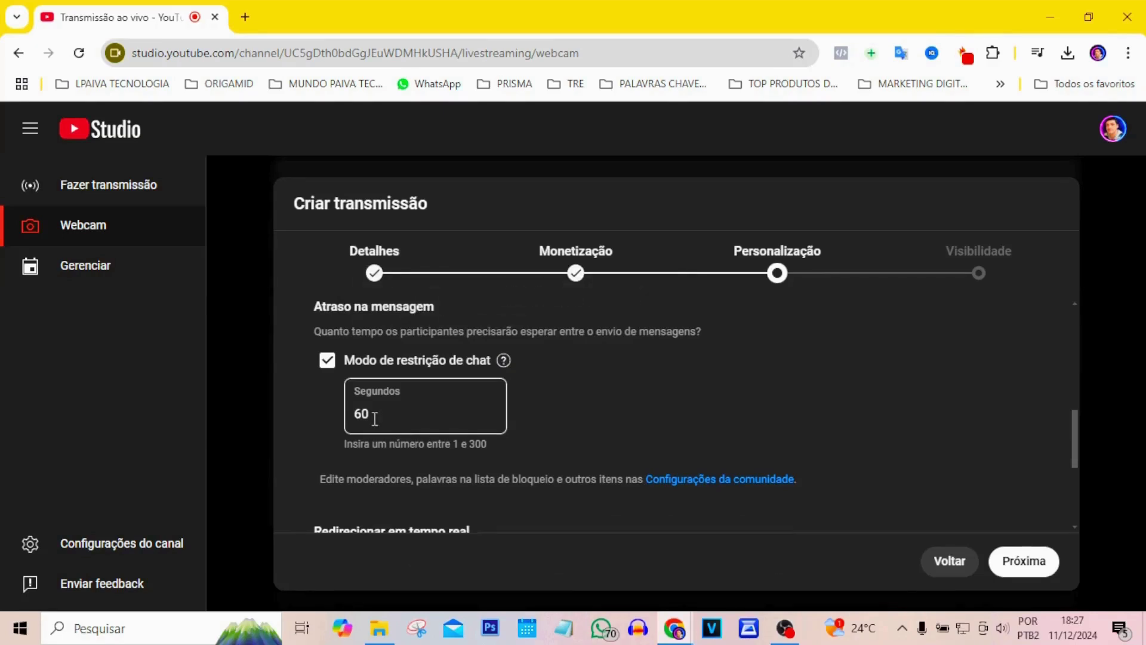
pyautogui.scroll(-3, 375, 418)
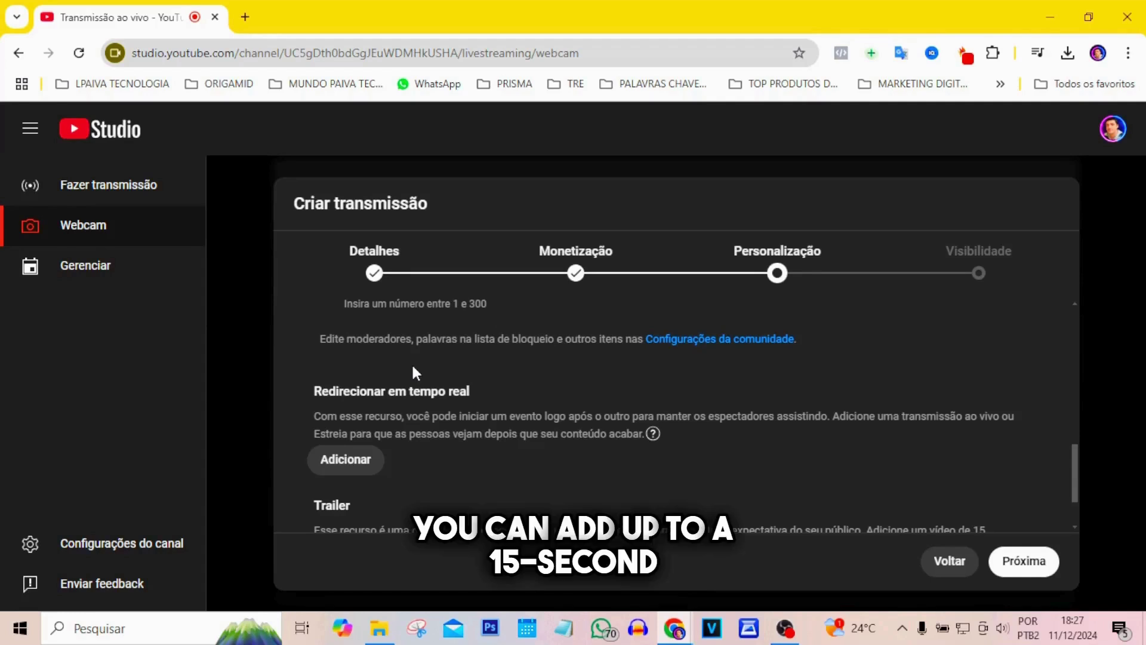
pyautogui.scroll(-2, 411, 363)
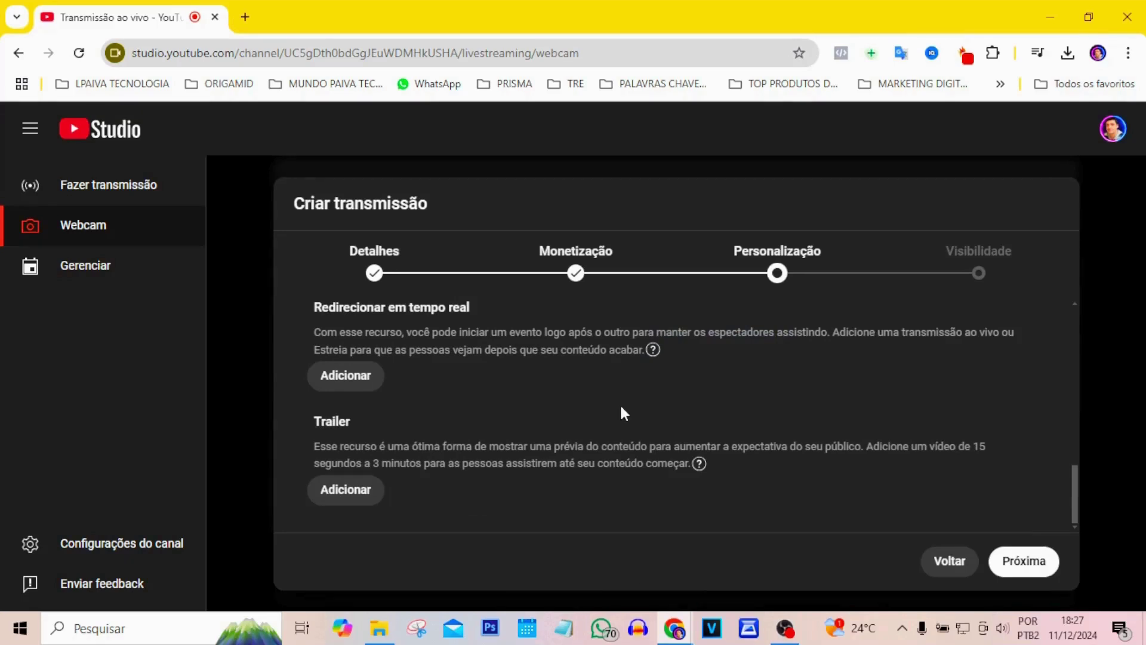
# Step: Proceed to visibility, keep the stream set to Private (Privado) and finish creating it
pyautogui.click(1033, 561)
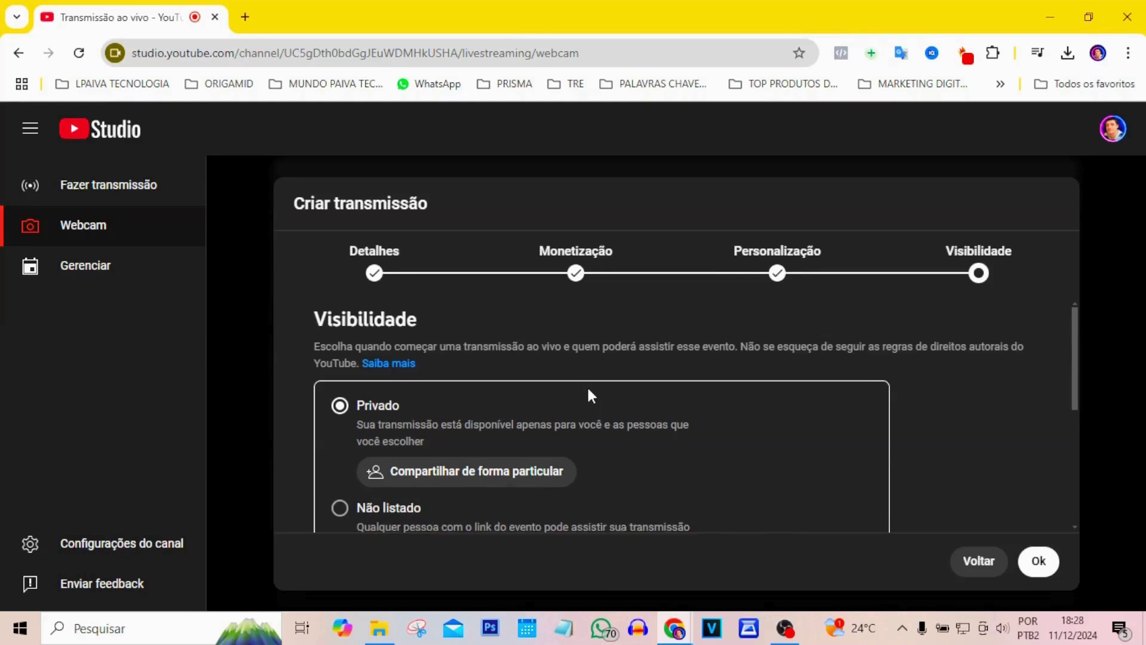
pyautogui.scroll(-2, 703, 394)
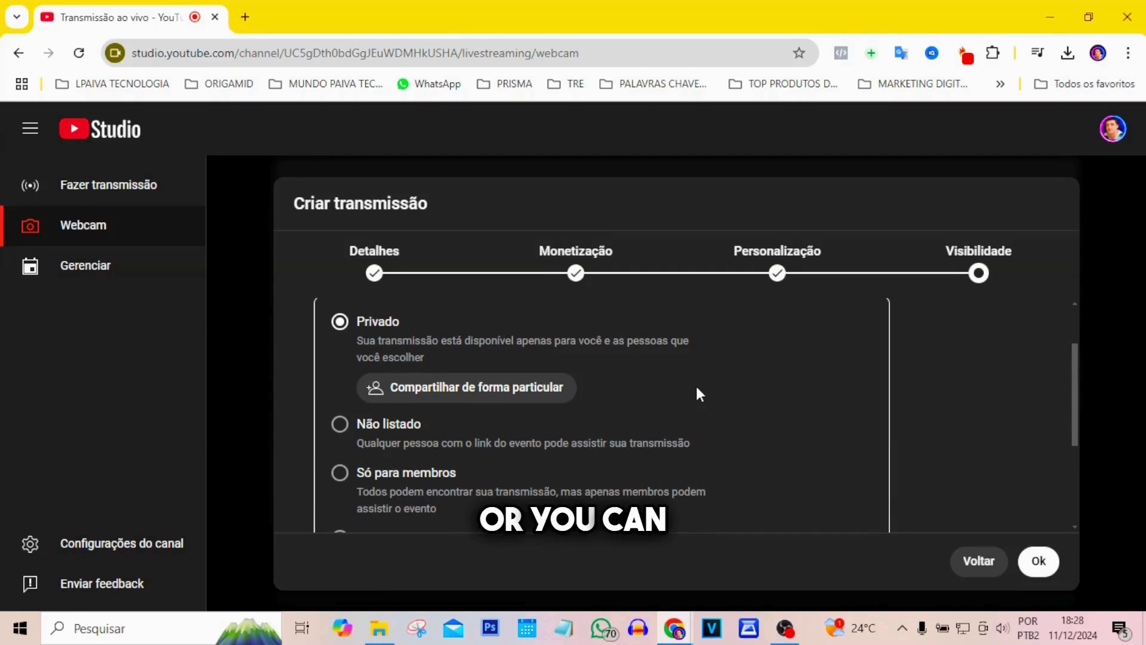
pyautogui.scroll(-1, 785, 356)
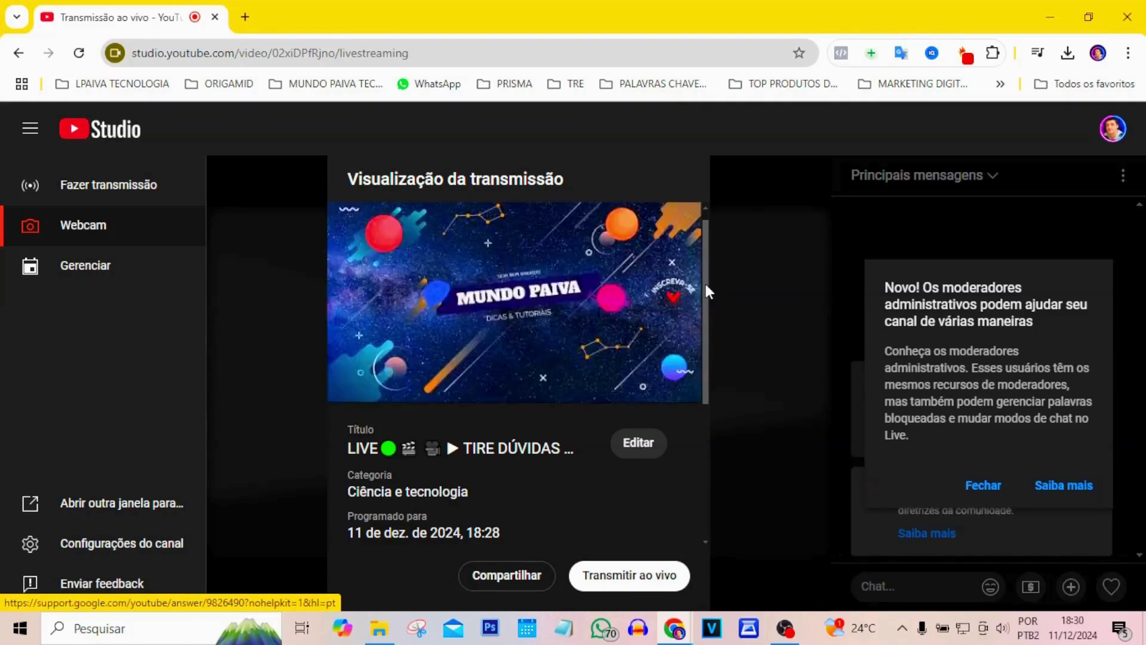
# Step: Review the stream preview's thumbnail, title, category, privacy and monetization, down to the selected camera and microphone
pyautogui.moveTo(615, 299)
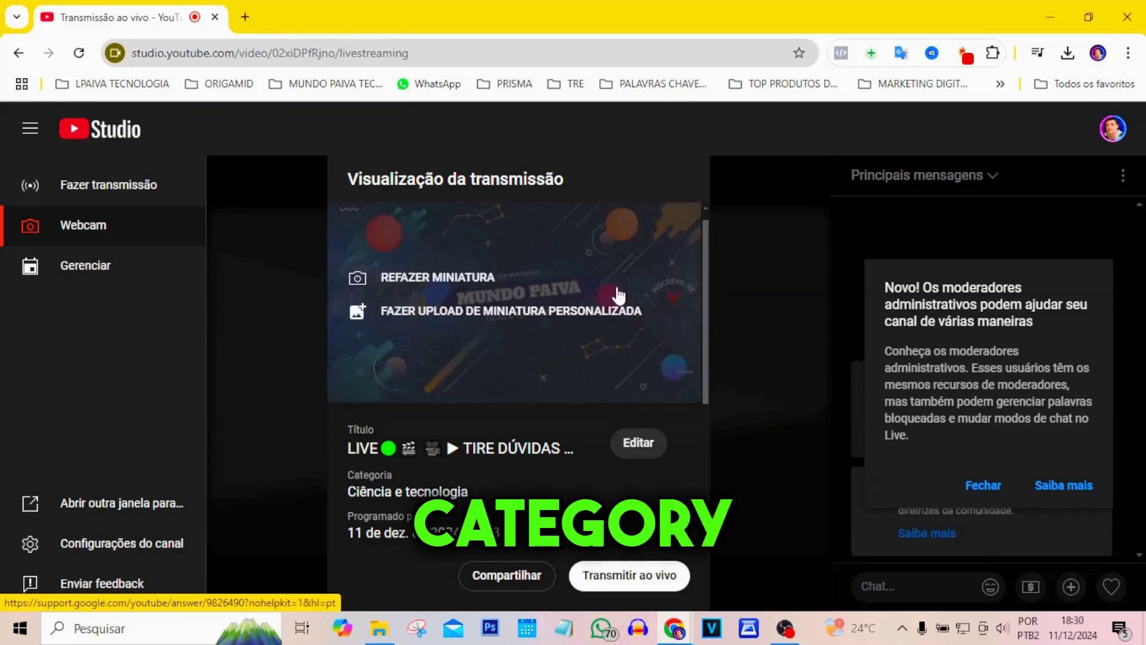
pyautogui.scroll(-2, 483, 393)
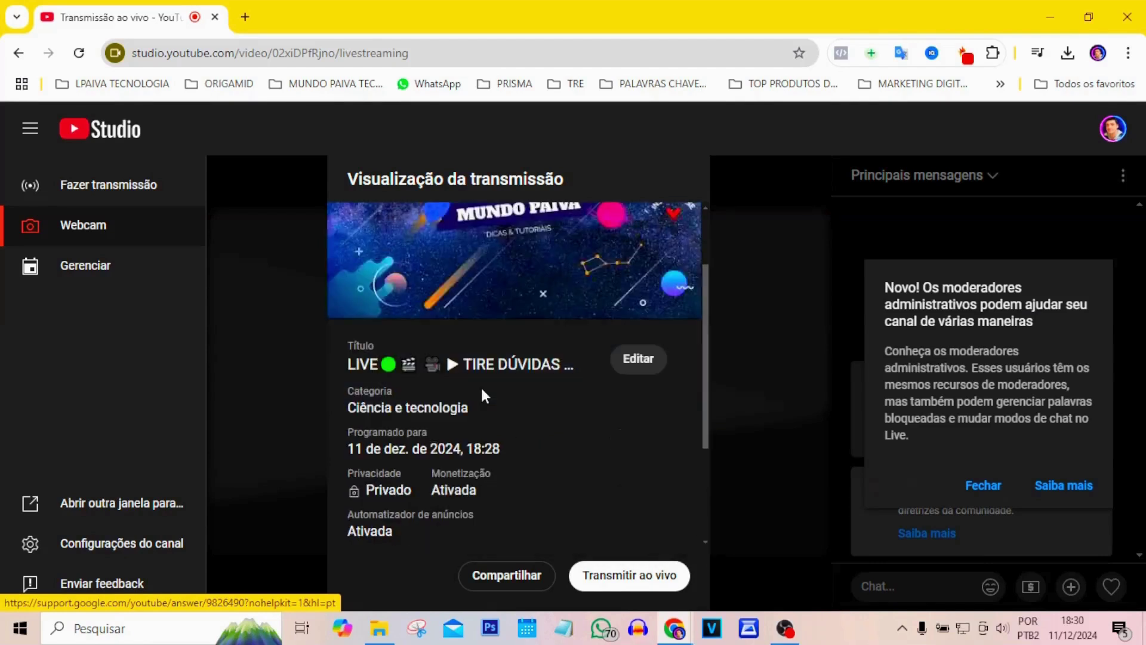
pyautogui.scroll(-2, 483, 395)
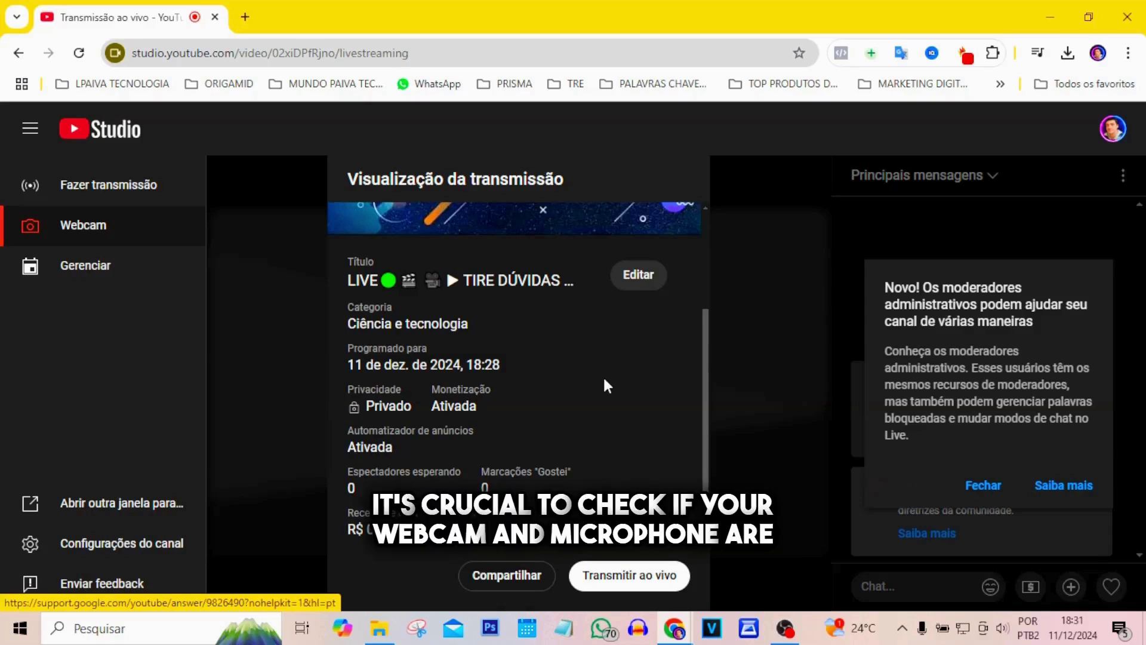
pyautogui.scroll(-2, 606, 385)
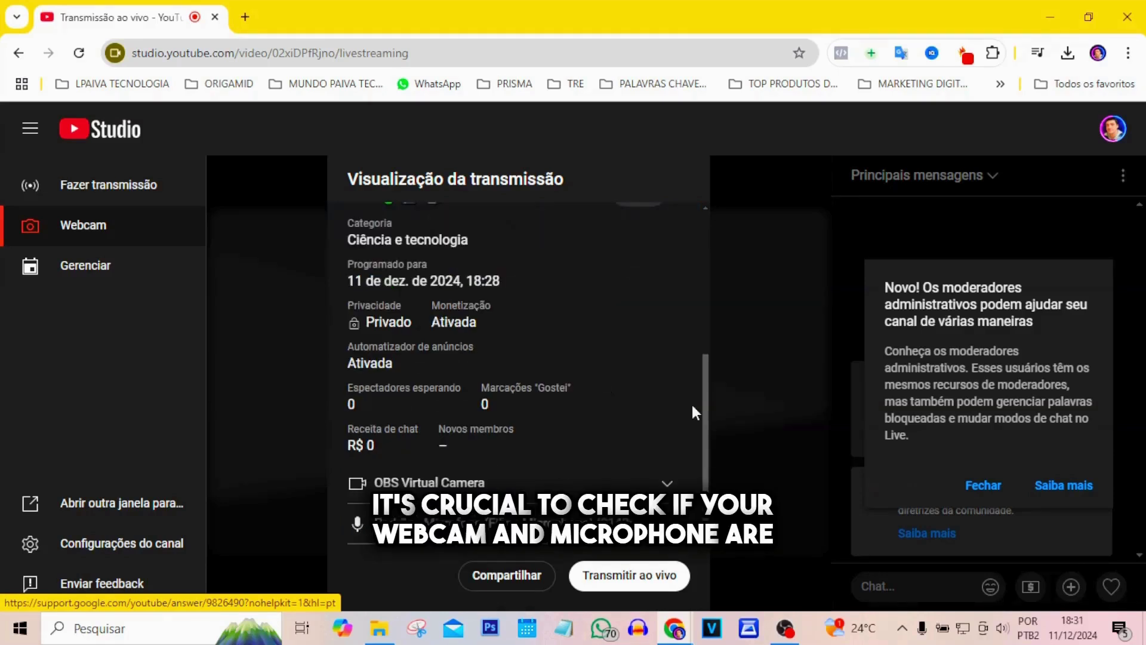